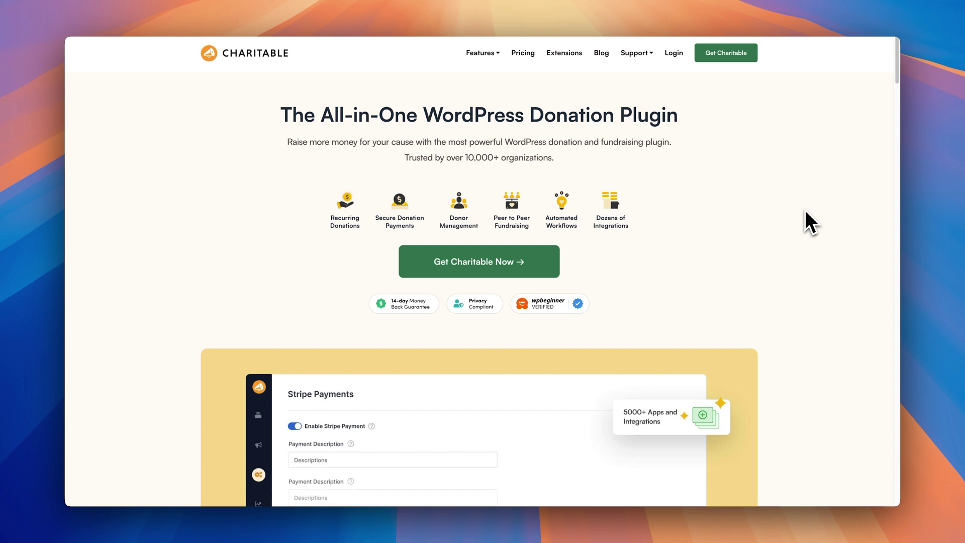
Open the Pricing page and scroll through the Basic, Plus, Pro and Elite plan cards
{"action": "left_click", "coordinate": [523, 53]}
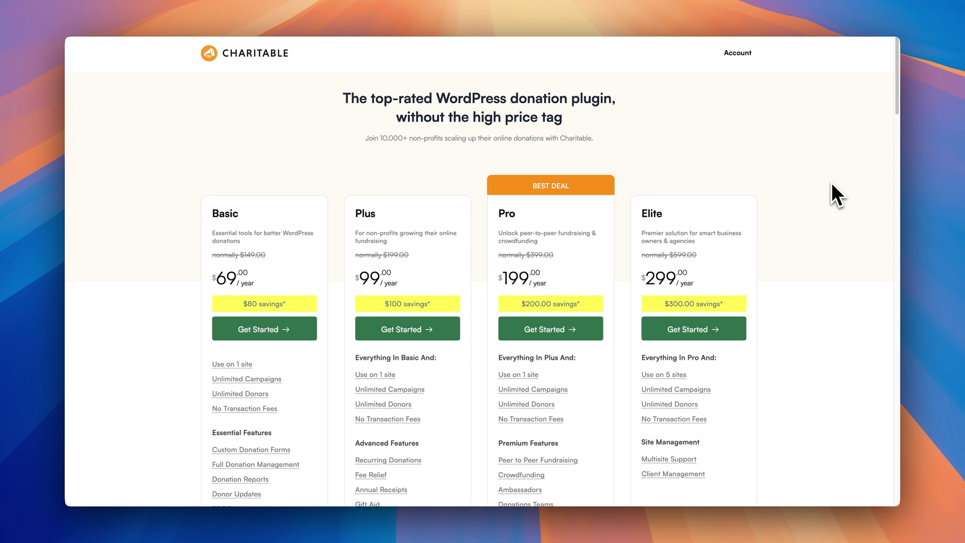
{"action": "scroll", "coordinate": [832, 182], "scroll_direction": "down", "scroll_amount": 3}
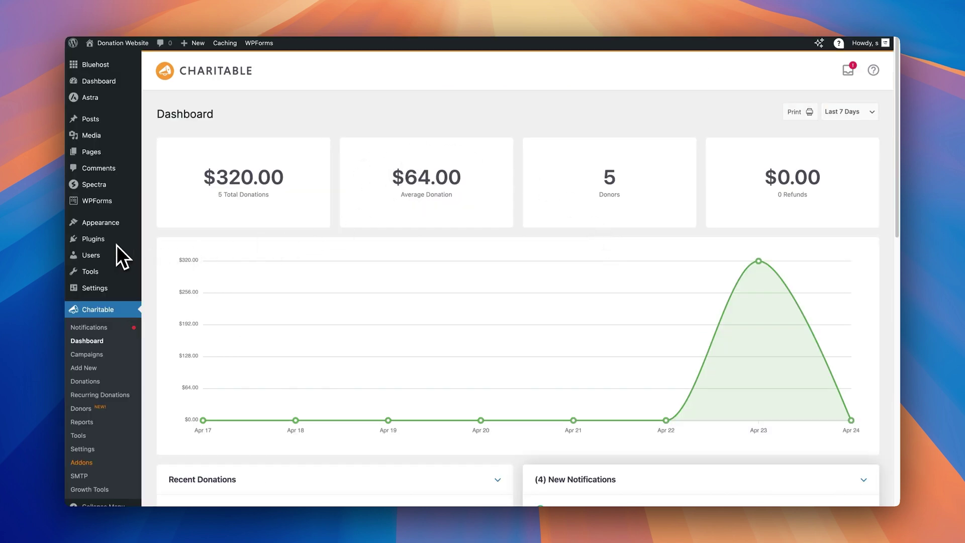
{"action": "mouse_move", "coordinate": [117, 244]}
{"action": "left_click", "coordinate": [160, 258]}
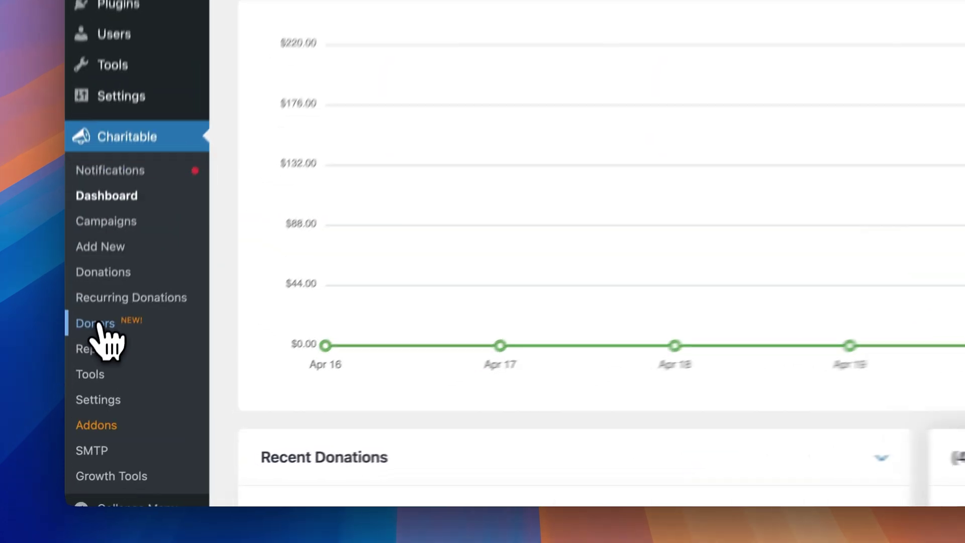
Open the Charitable Donors list and bring up the Filter Donors dialog
{"action": "left_click", "coordinate": [103, 320]}
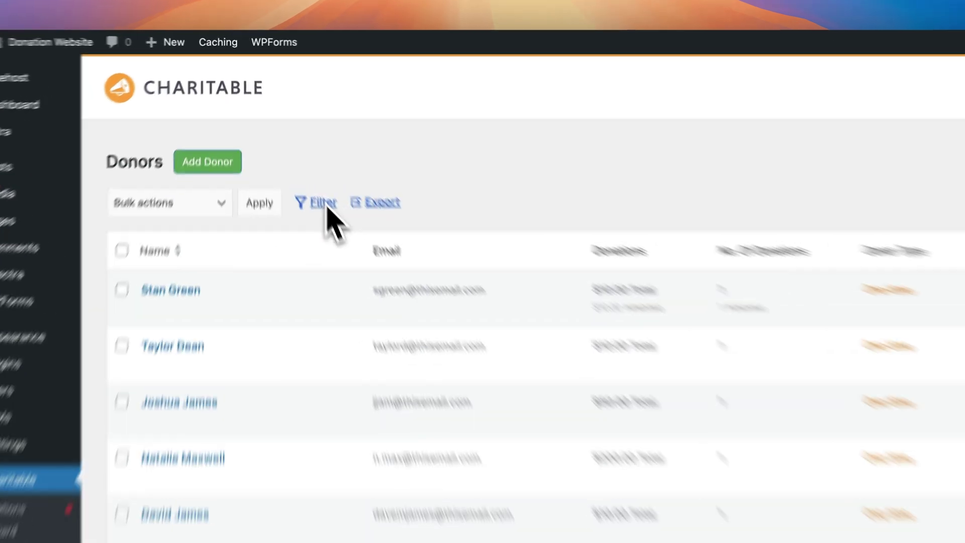
{"action": "left_click", "coordinate": [289, 142]}
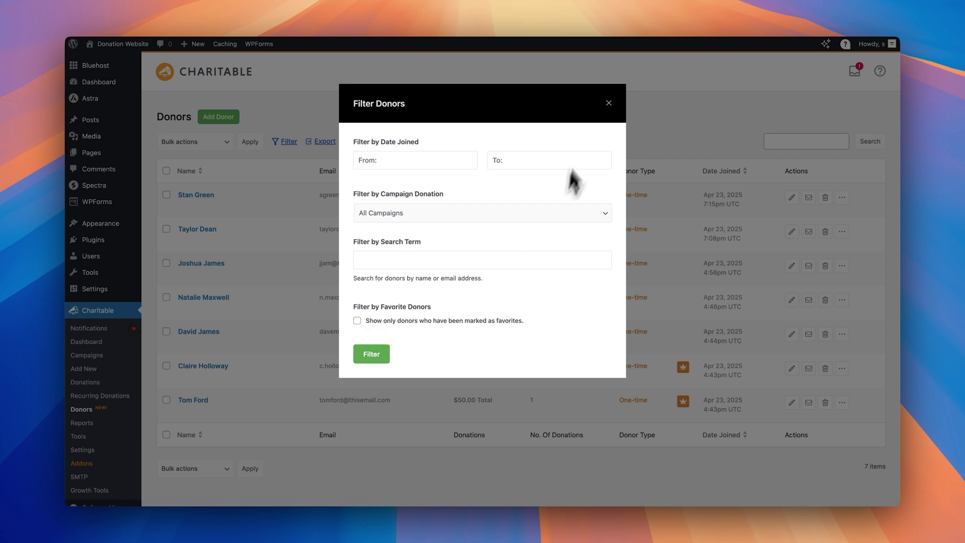
Close the Filter Donors dialog to return to the 7-donor list
{"action": "left_click", "coordinate": [609, 104]}
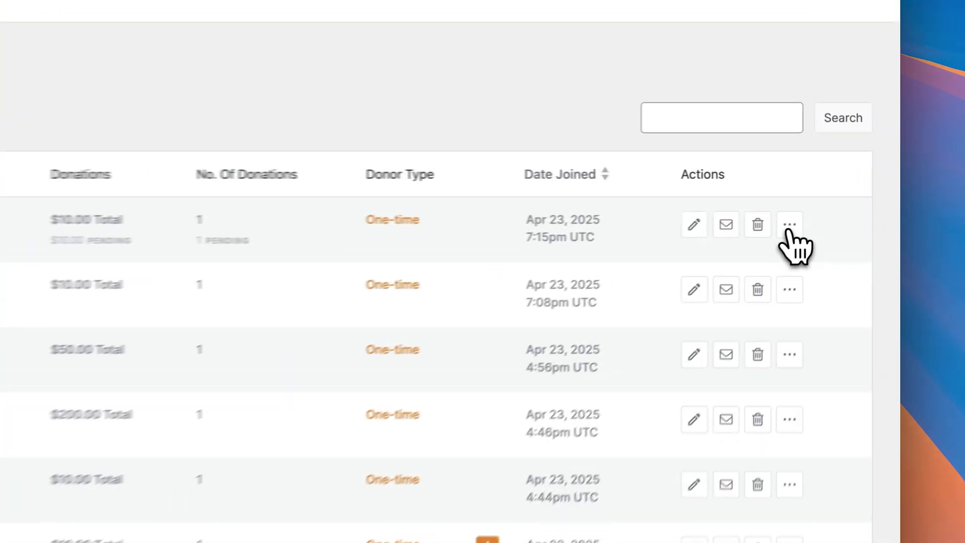
Download the first donor's Annual Receipt 2024 from its Actions menu
{"action": "left_click", "coordinate": [842, 199]}
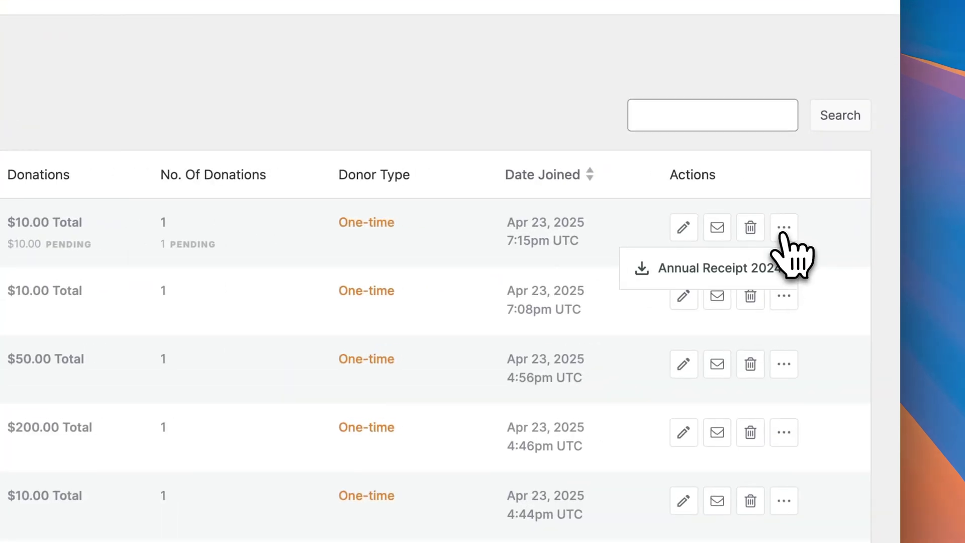
{"action": "left_click", "coordinate": [762, 269]}
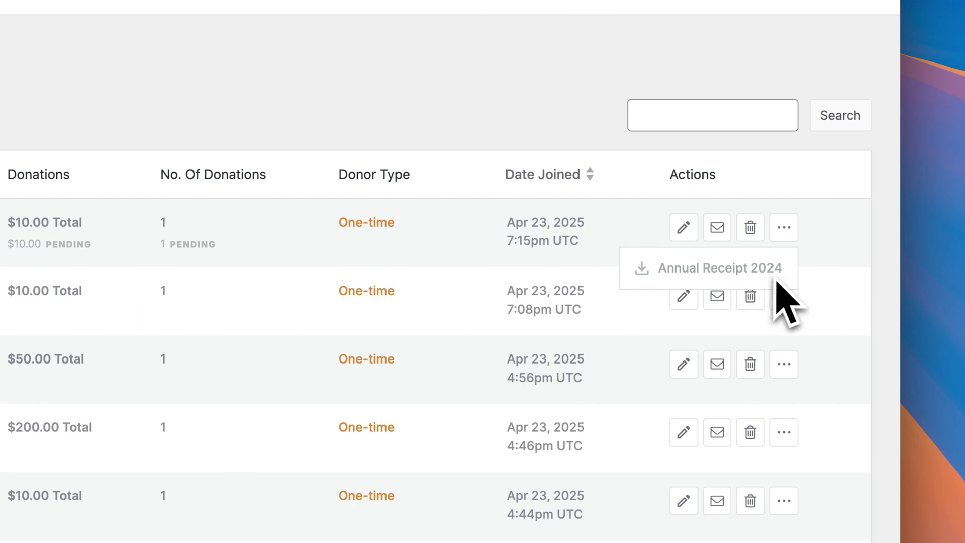
{"action": "left_click", "coordinate": [844, 243]}
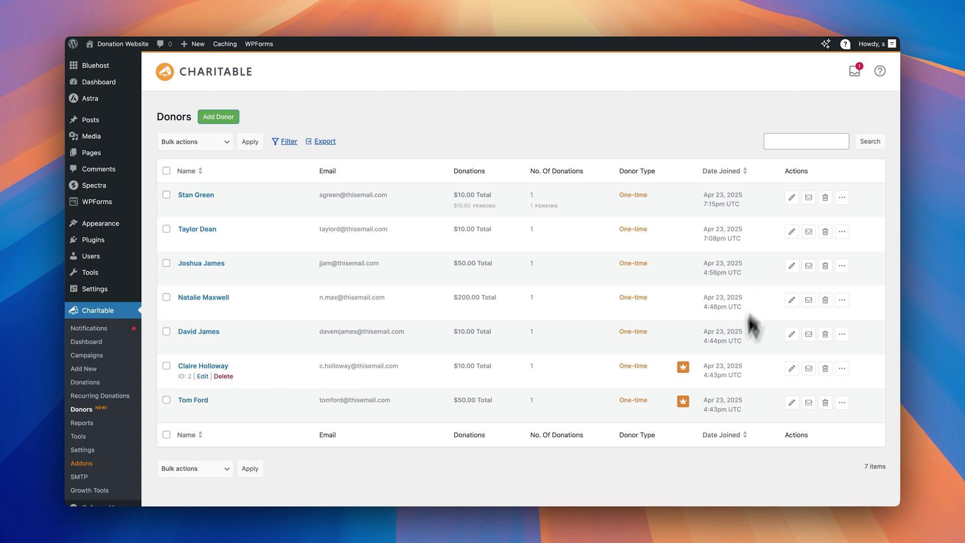
Open the last donor's profile for editing and dismiss the User Settings dialog
{"action": "left_click", "coordinate": [790, 408]}
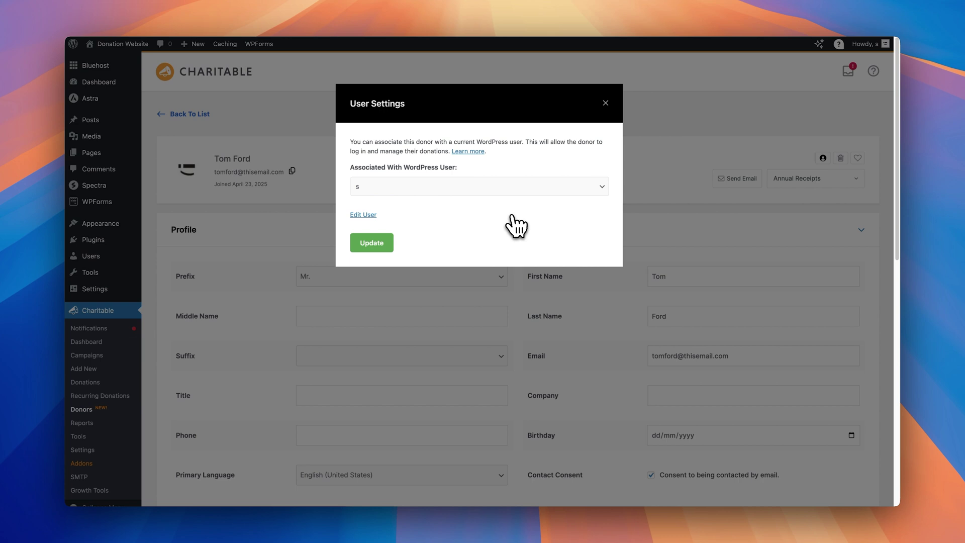
{"action": "left_click", "coordinate": [607, 104]}
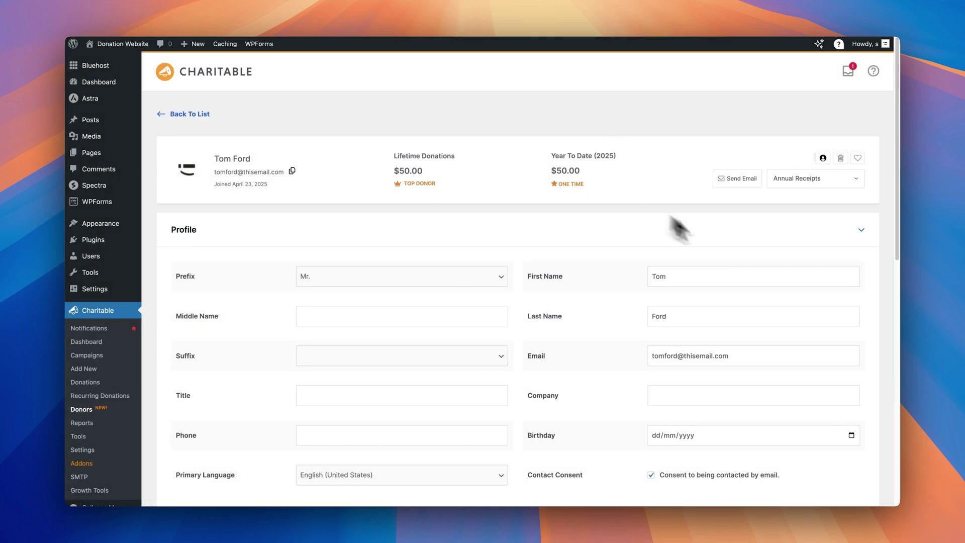
Scroll down the donor profile and start adding a custom field below Tags
{"action": "scroll", "coordinate": [895, 186], "scroll_direction": "down", "scroll_amount": 3}
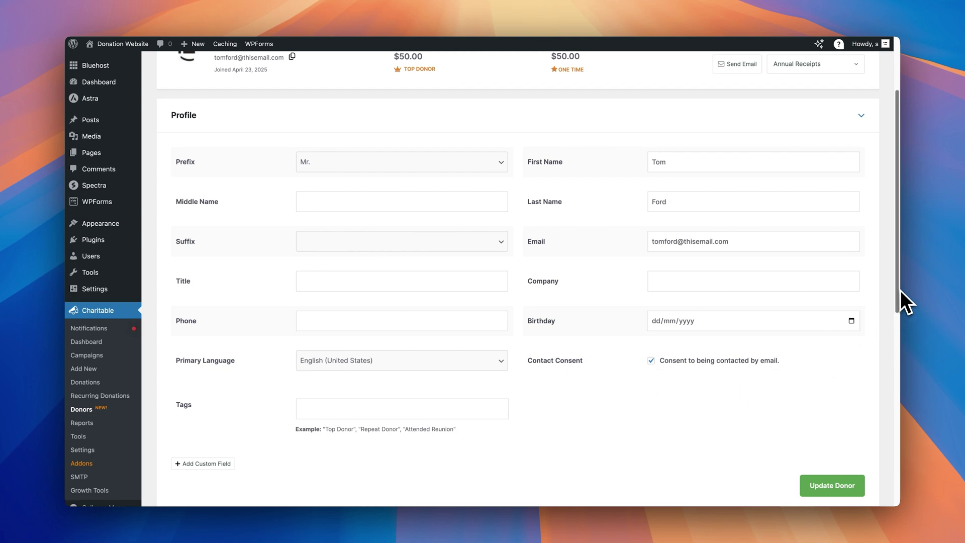
{"action": "left_click_drag", "start_coordinate": [898, 291], "coordinate": [897, 332]}
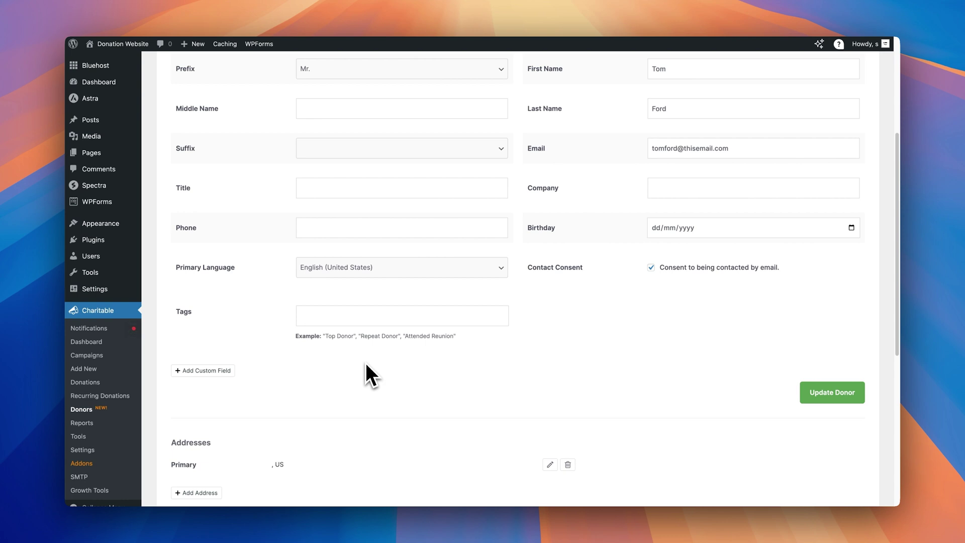
{"action": "left_click", "coordinate": [211, 376]}
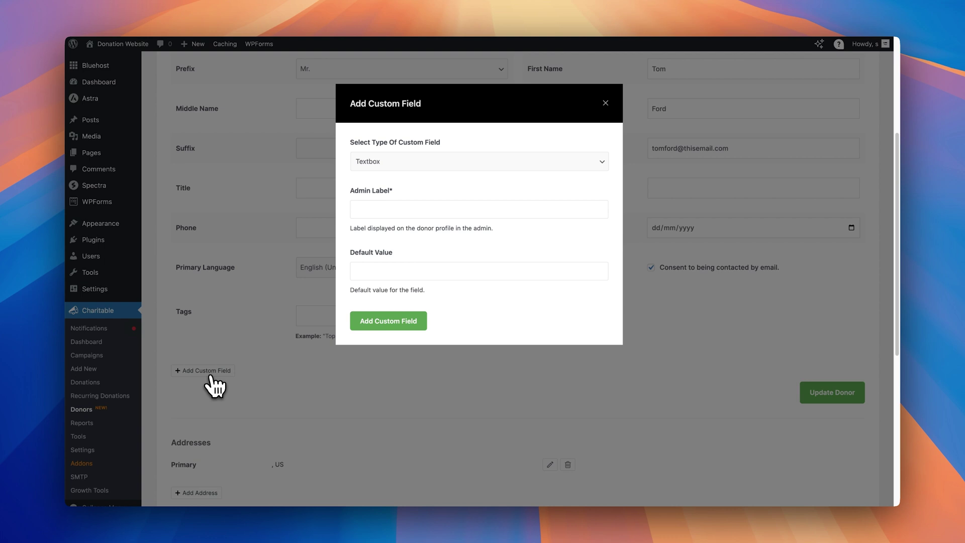
Dismiss the custom field form, then start and cancel adding another donor email address
{"action": "left_click", "coordinate": [605, 103]}
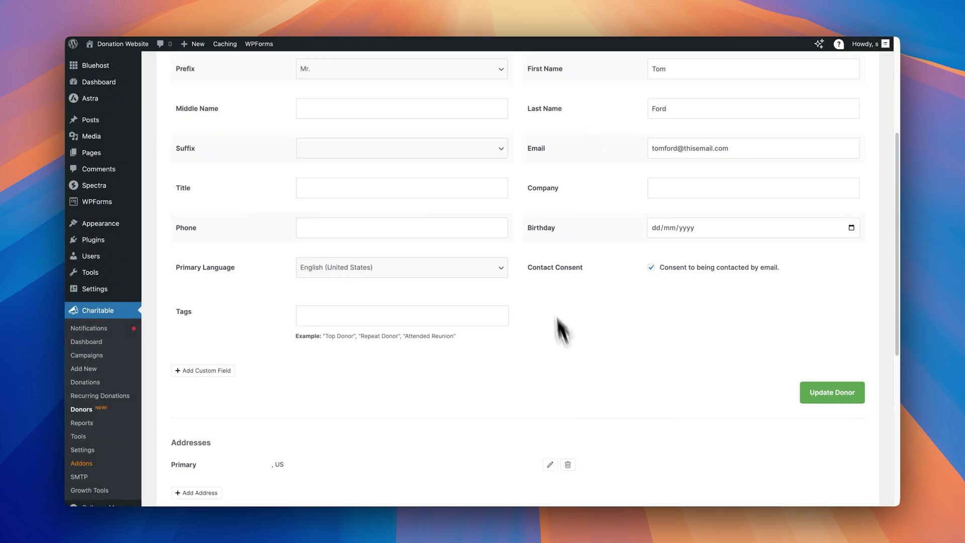
{"action": "left_click_drag", "start_coordinate": [895, 258], "coordinate": [890, 357]}
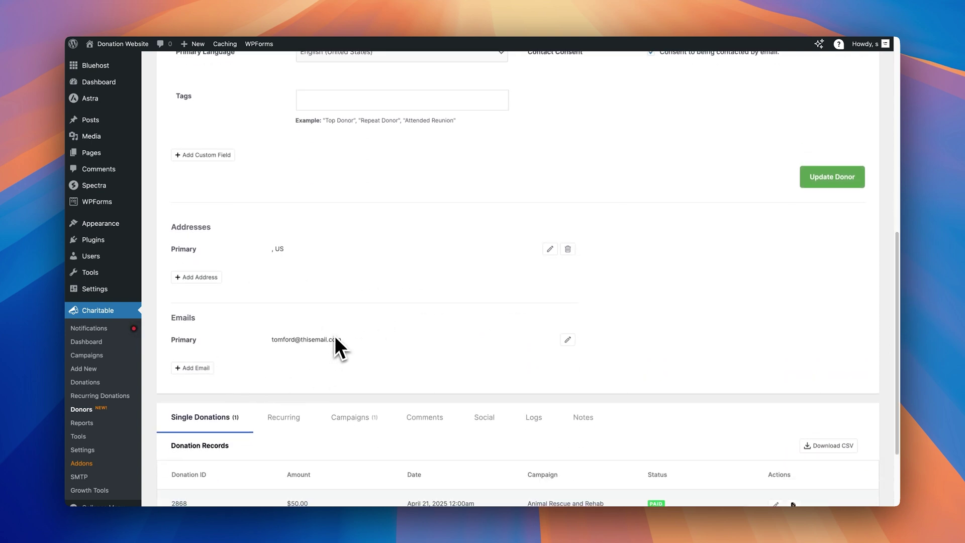
{"action": "left_click", "coordinate": [195, 368]}
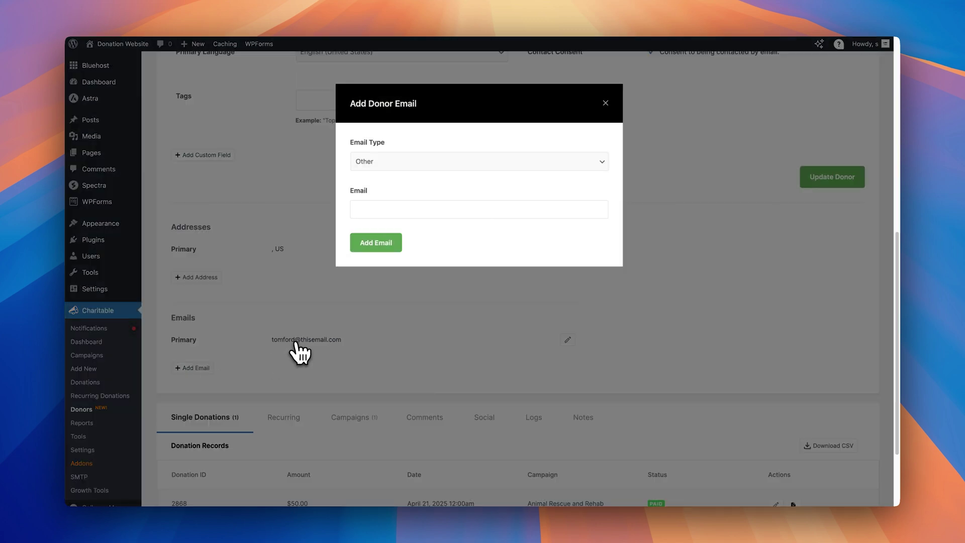
{"action": "left_click", "coordinate": [607, 103]}
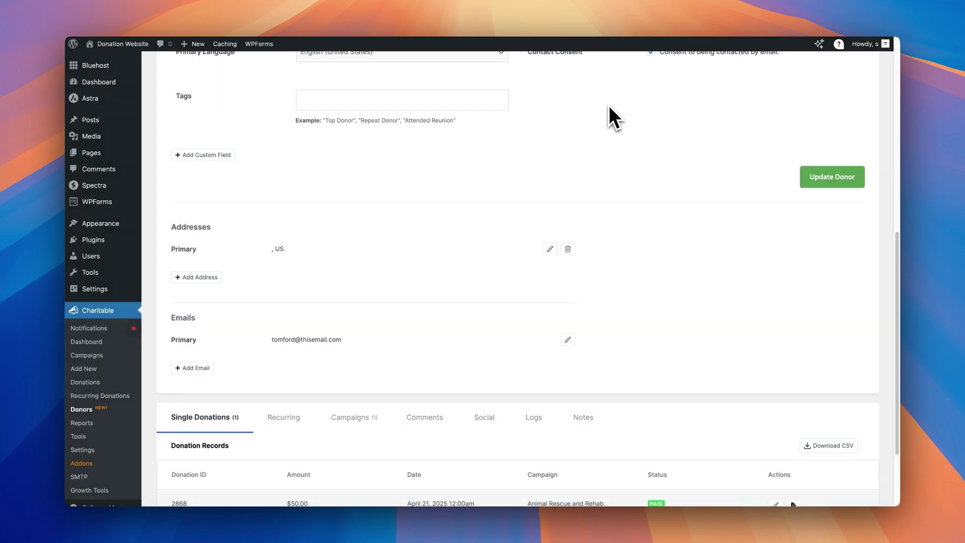
{"action": "left_click_drag", "start_coordinate": [898, 240], "coordinate": [888, 329]}
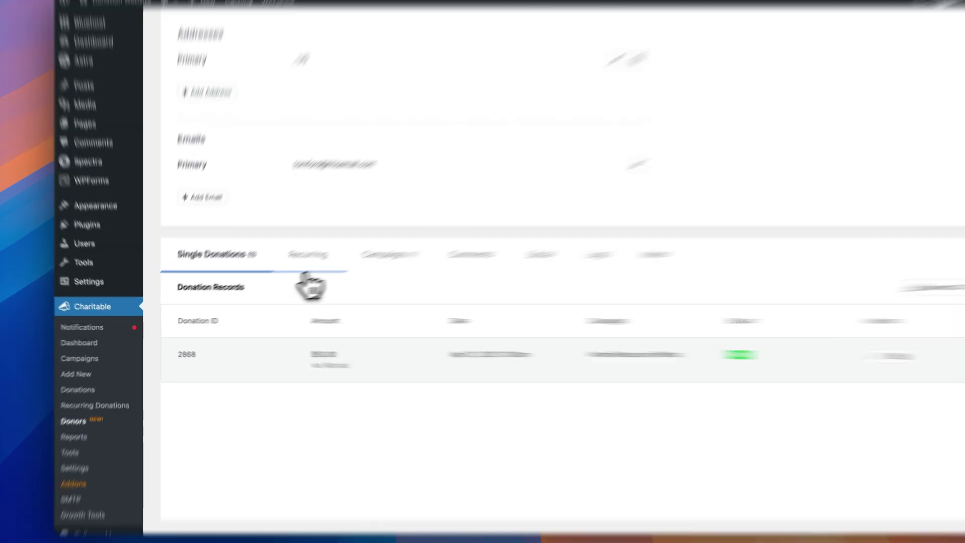
Browse the donor's recurring donations, campaigns, comments and social links, then open admin Notes
{"action": "left_click", "coordinate": [279, 280]}
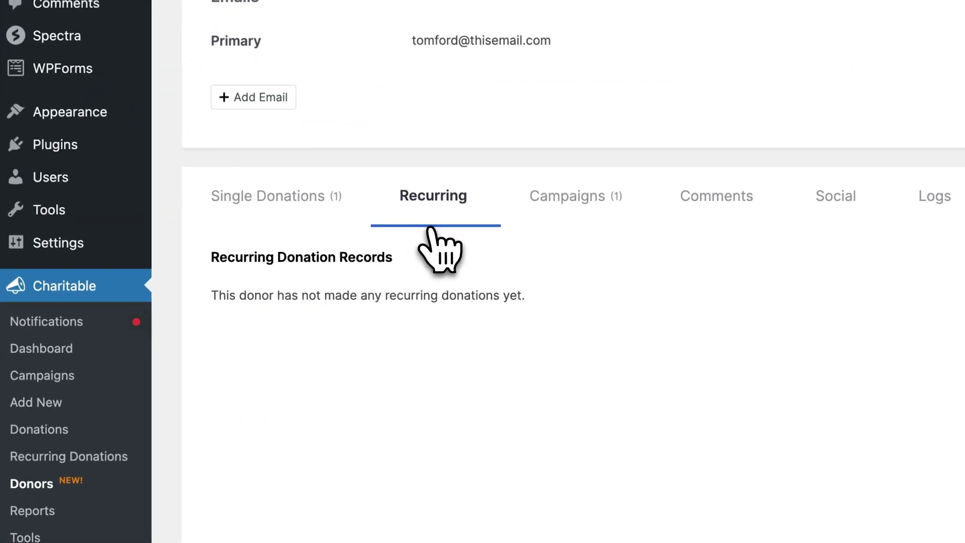
{"action": "left_click", "coordinate": [574, 212]}
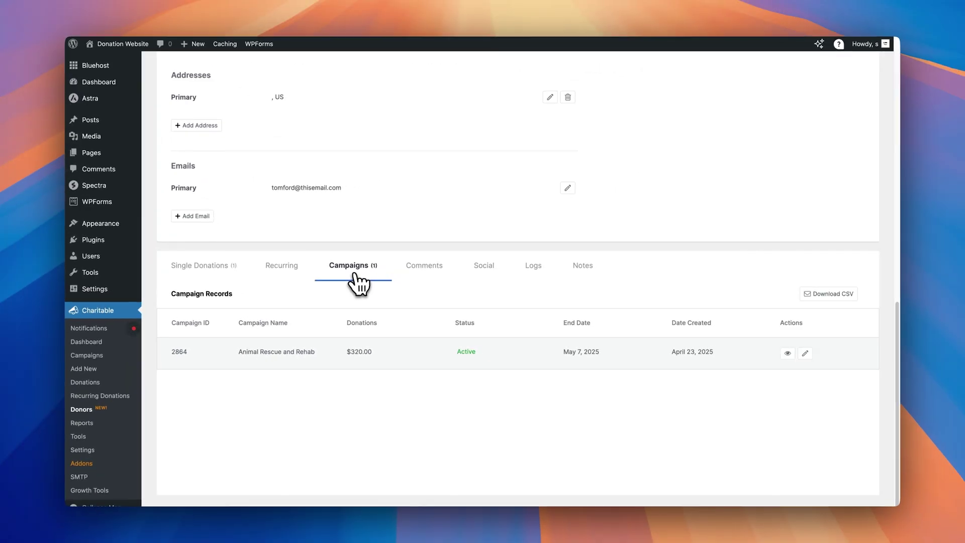
{"action": "left_click", "coordinate": [425, 280]}
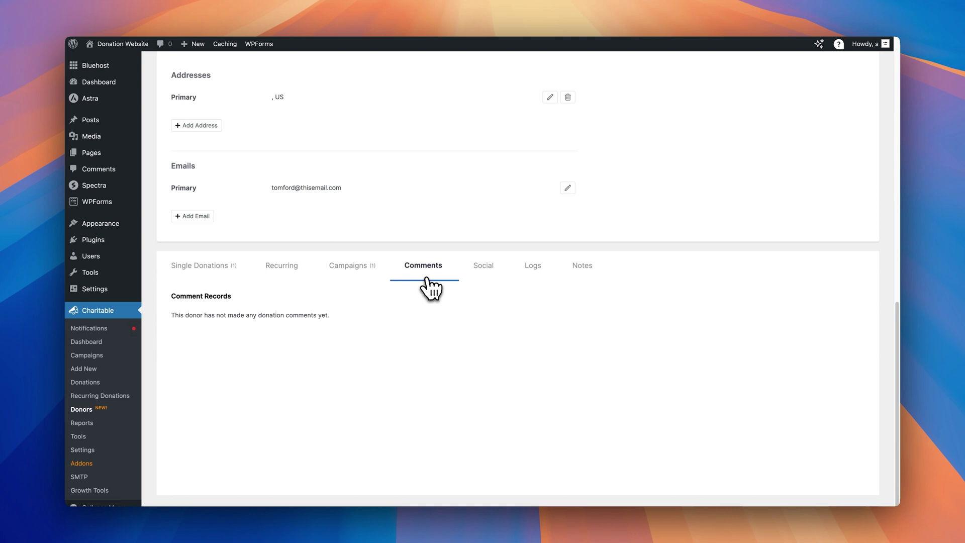
{"action": "left_click", "coordinate": [477, 280]}
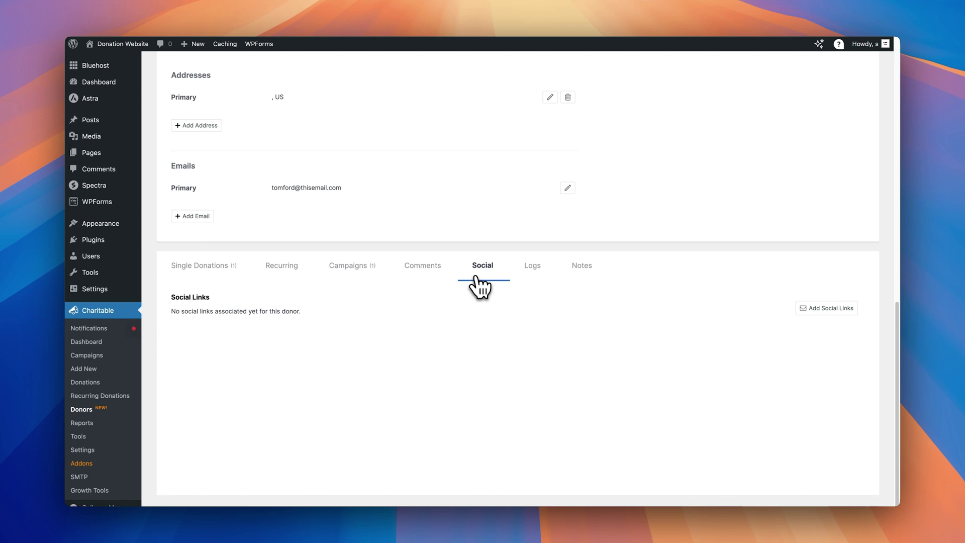
{"action": "left_click", "coordinate": [582, 271]}
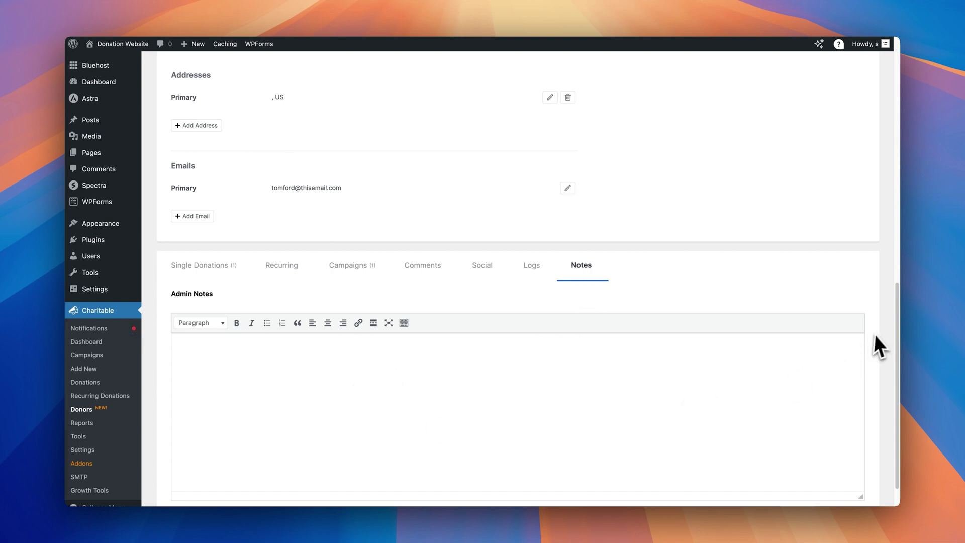
{"action": "left_click_drag", "start_coordinate": [898, 305], "coordinate": [896, 341]}
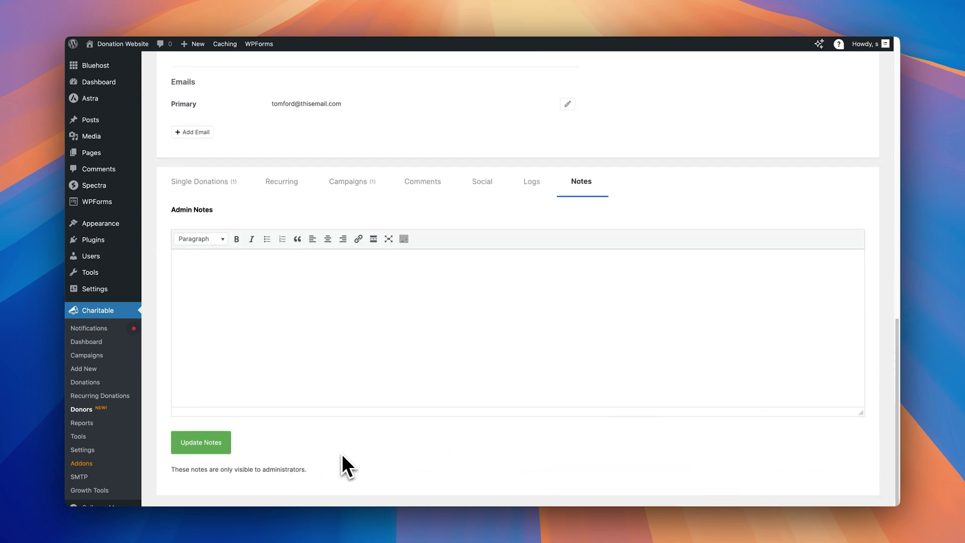
Return to the donor's Single Donations tab
{"action": "left_click", "coordinate": [194, 187]}
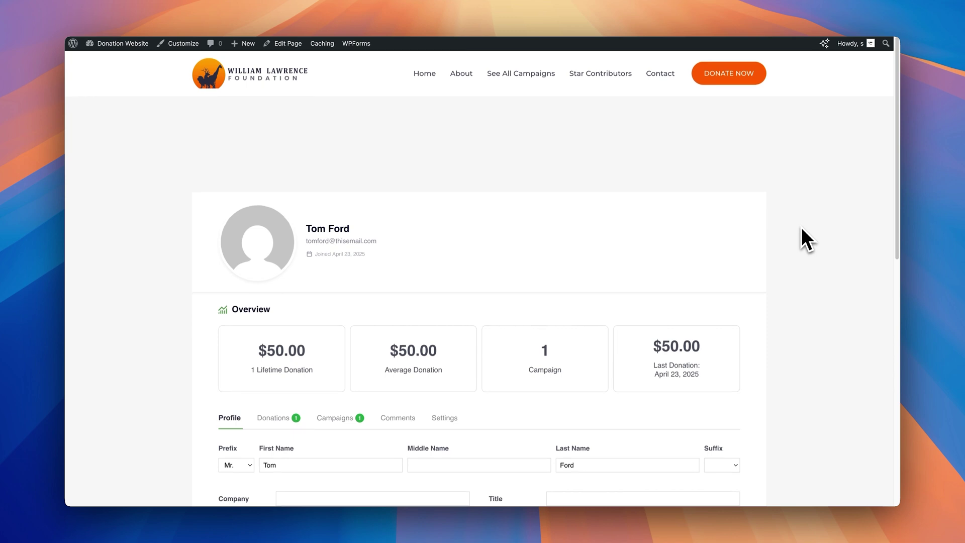
{"action": "scroll", "coordinate": [801, 227], "scroll_direction": "down", "scroll_amount": 3}
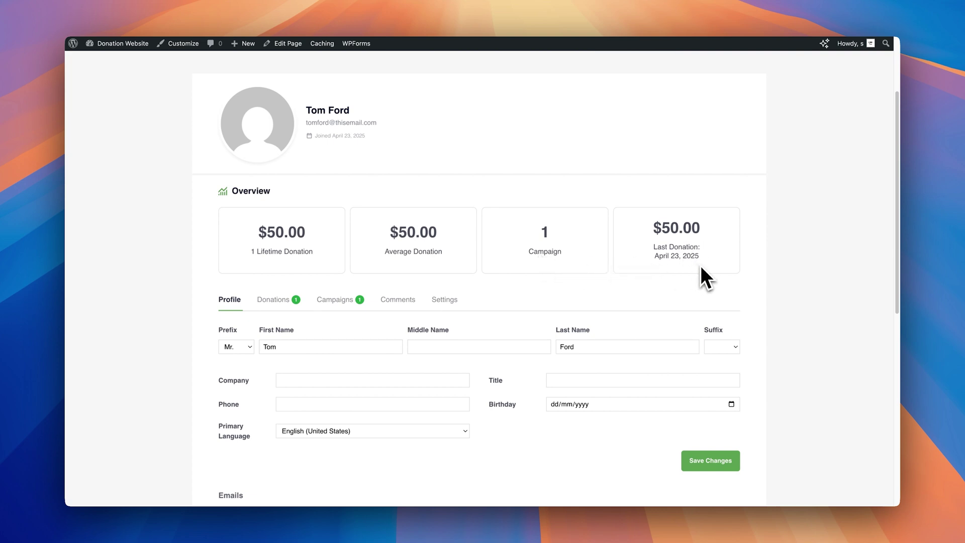
{"action": "scroll", "coordinate": [701, 266], "scroll_direction": "down", "scroll_amount": 5}
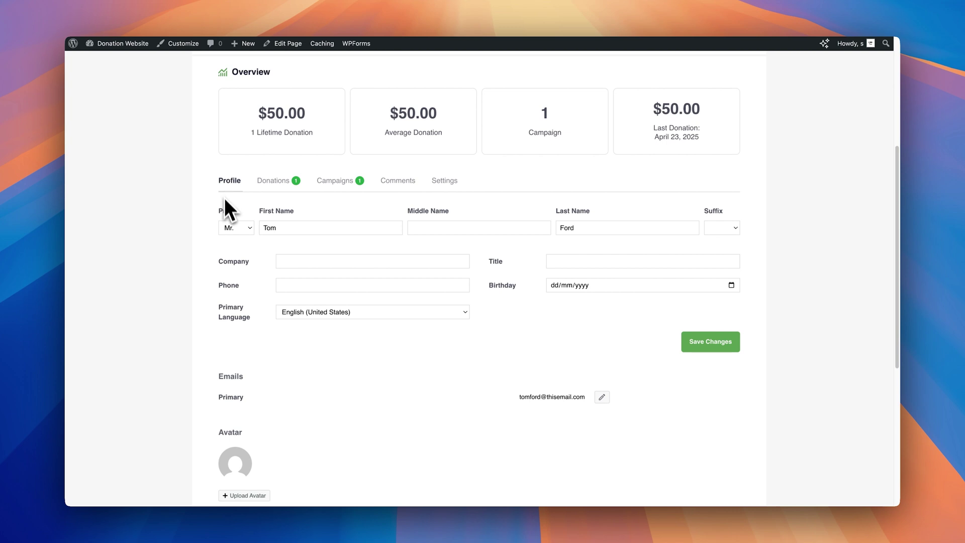
{"action": "left_click", "coordinate": [227, 228]}
{"action": "scroll", "coordinate": [280, 399], "scroll_direction": "down", "scroll_amount": 3}
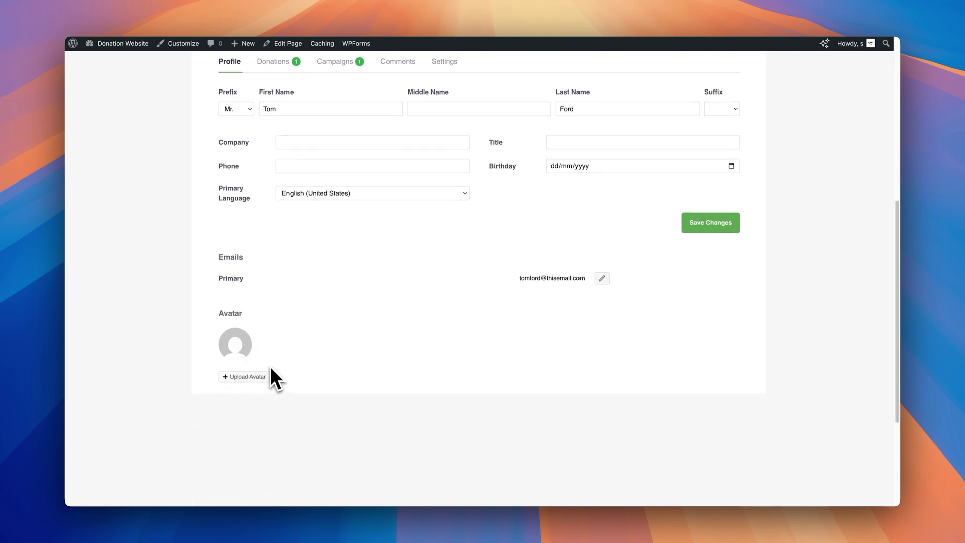
Cycle through the donor dashboard's Donations, Campaigns, Comments and Settings tabs
{"action": "scroll", "coordinate": [311, 375], "scroll_direction": "up", "scroll_amount": 3}
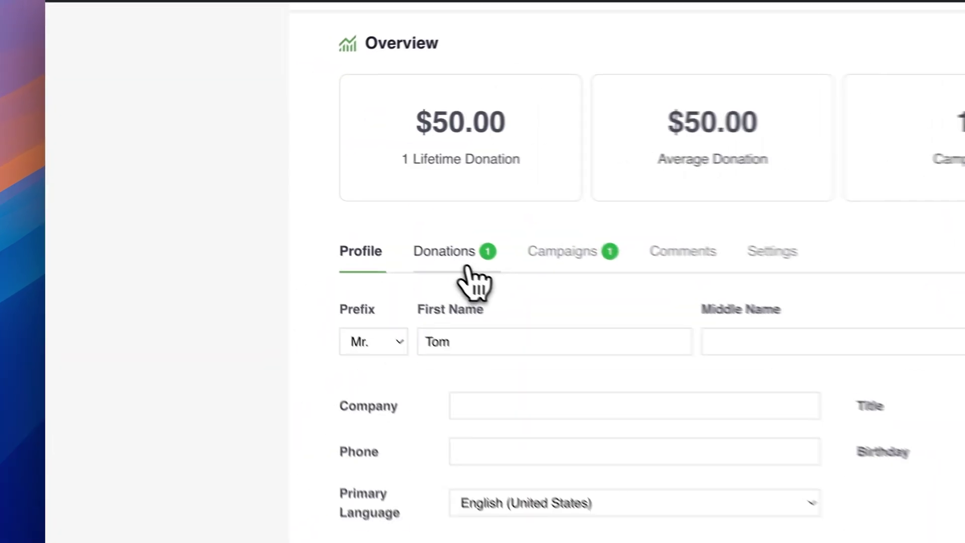
{"action": "left_click", "coordinate": [466, 267]}
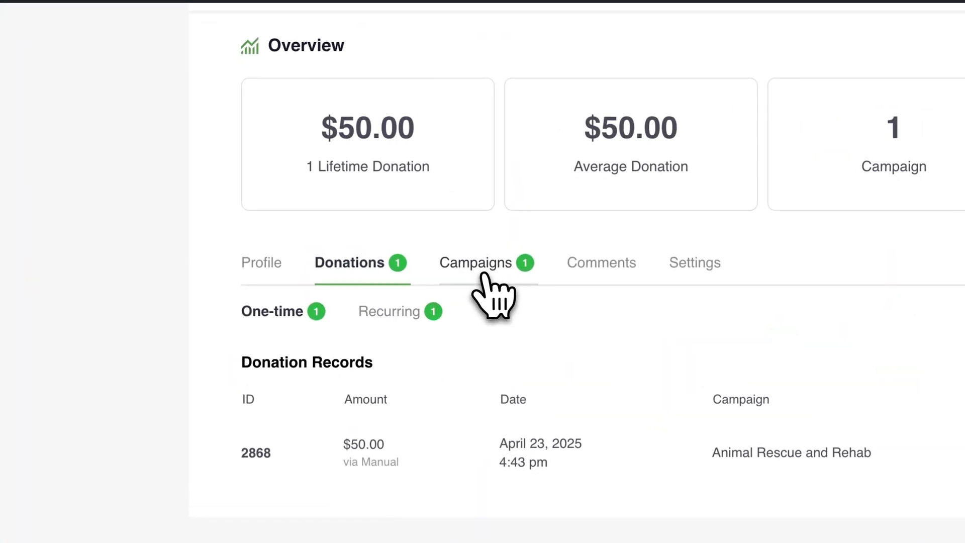
{"action": "left_click", "coordinate": [339, 184]}
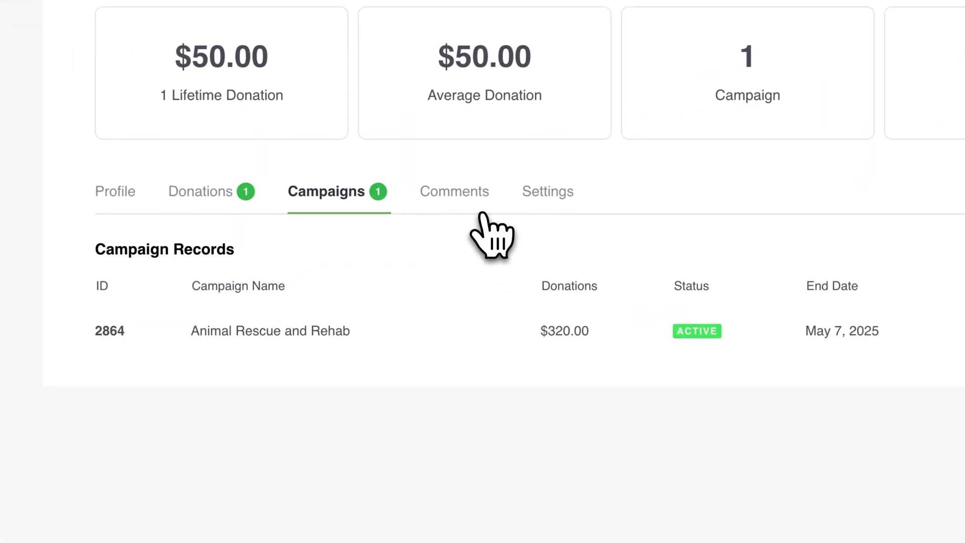
{"action": "left_click", "coordinate": [483, 217]}
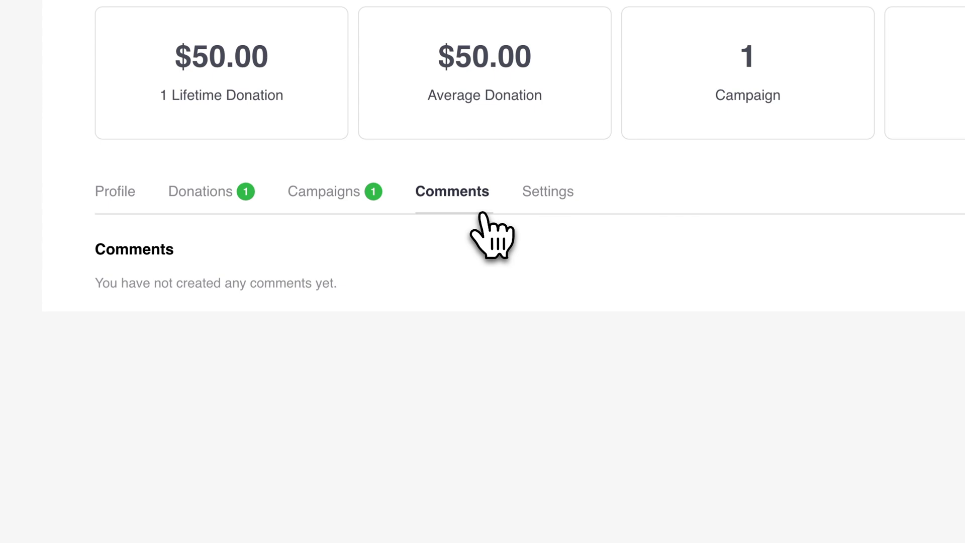
{"action": "left_click", "coordinate": [553, 206]}
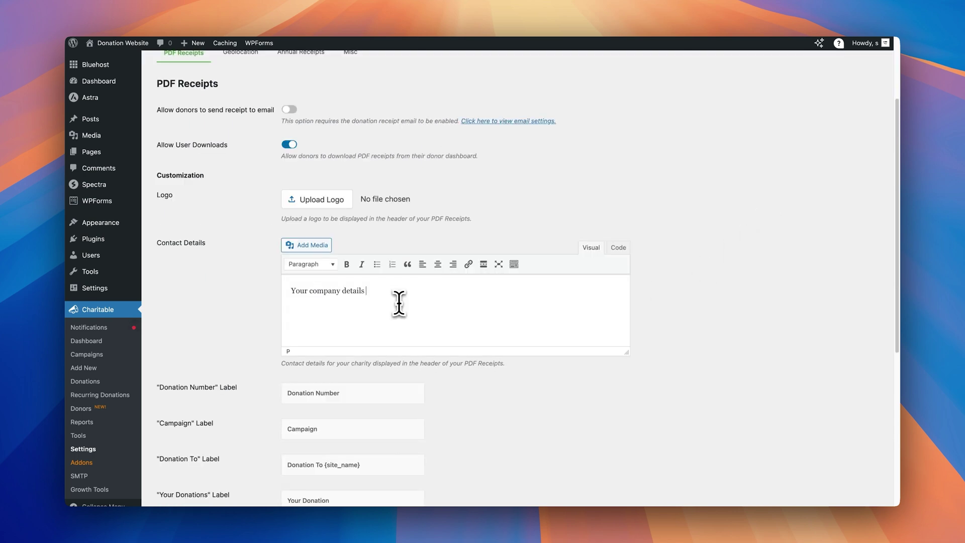
Tick First Name, Last Name and Email under the PDF receipt Donor Details
{"action": "scroll", "coordinate": [399, 303], "scroll_direction": "down", "scroll_amount": 5}
{"action": "left_click", "coordinate": [417, 290]}
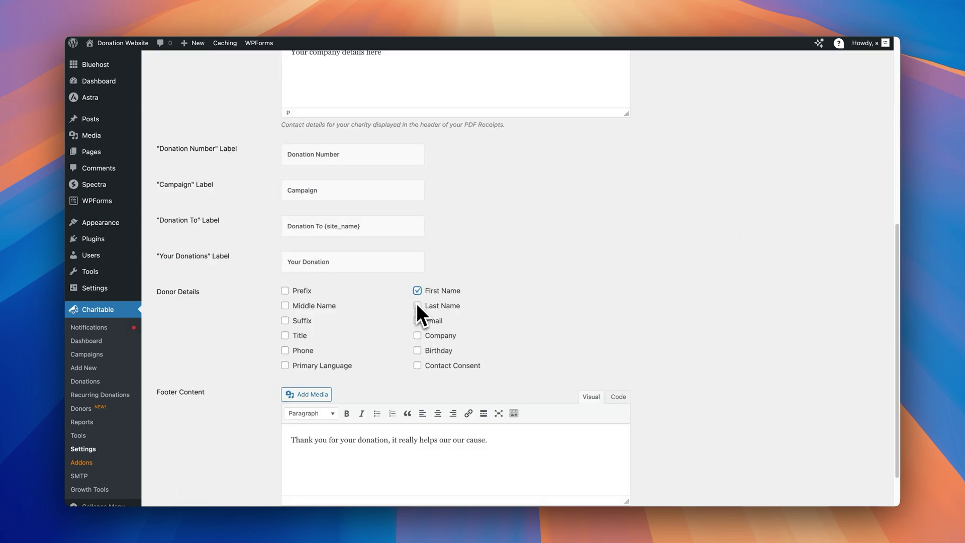
{"action": "left_click", "coordinate": [417, 306]}
{"action": "left_click", "coordinate": [417, 321]}
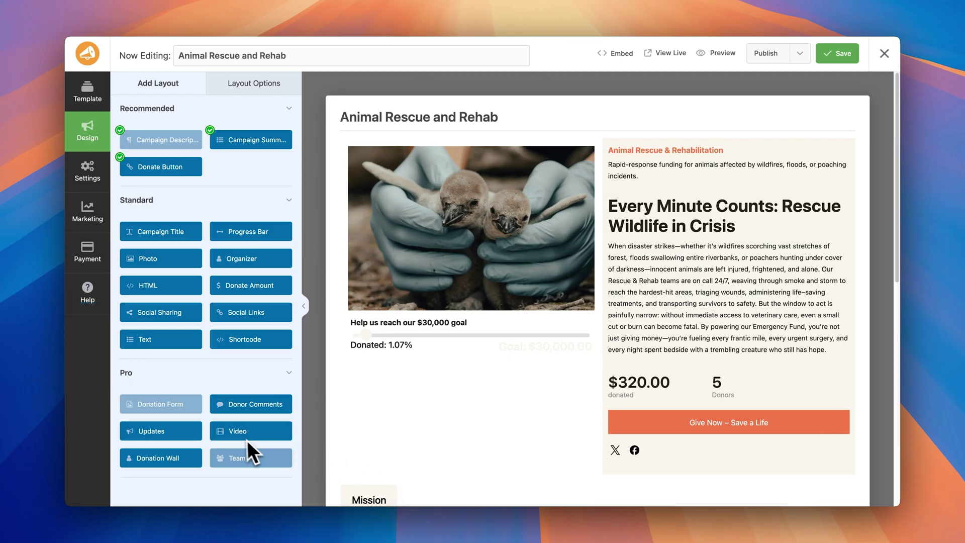
{"action": "left_click_drag", "start_coordinate": [254, 437], "coordinate": [395, 387]}
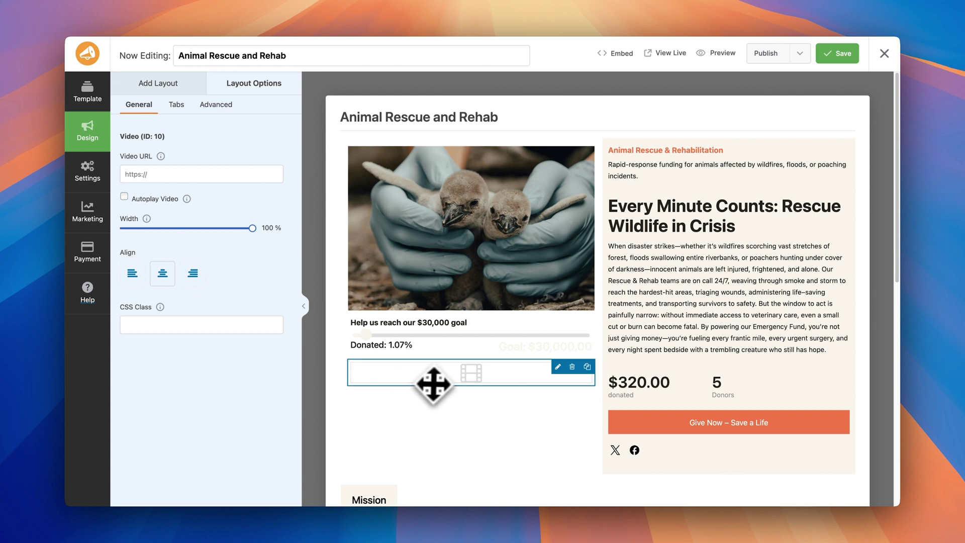
{"action": "left_click", "coordinate": [168, 175]}
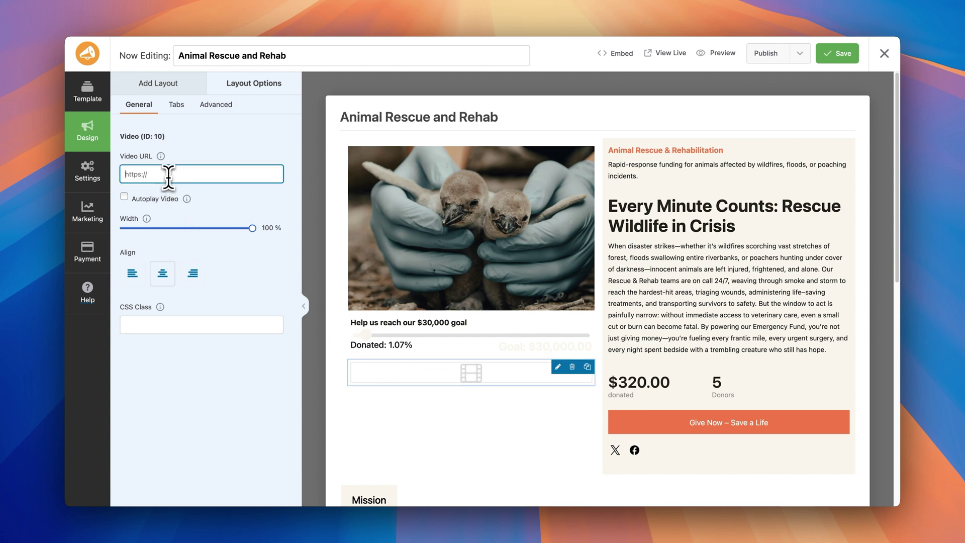
{"action": "type", "text": "https://youtu.be/tt5rpshXDxc"}
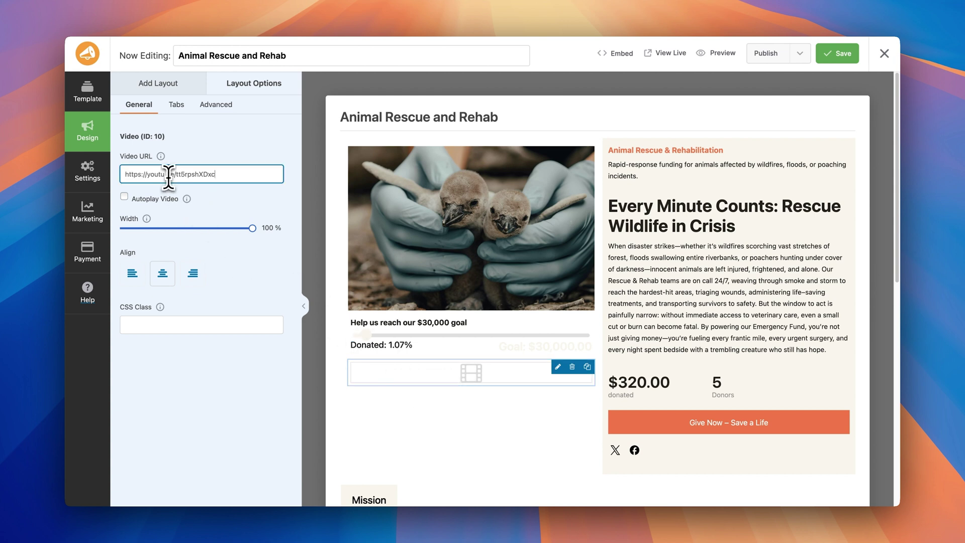
{"action": "left_click", "coordinate": [224, 198]}
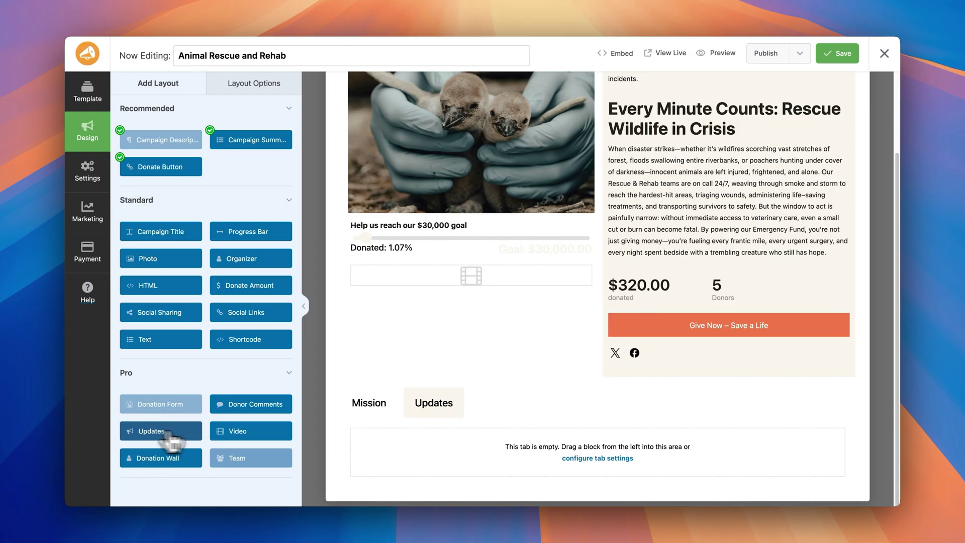
Drop the Updates block into the campaign's new Updates tab
{"action": "left_click_drag", "start_coordinate": [172, 433], "coordinate": [508, 457]}
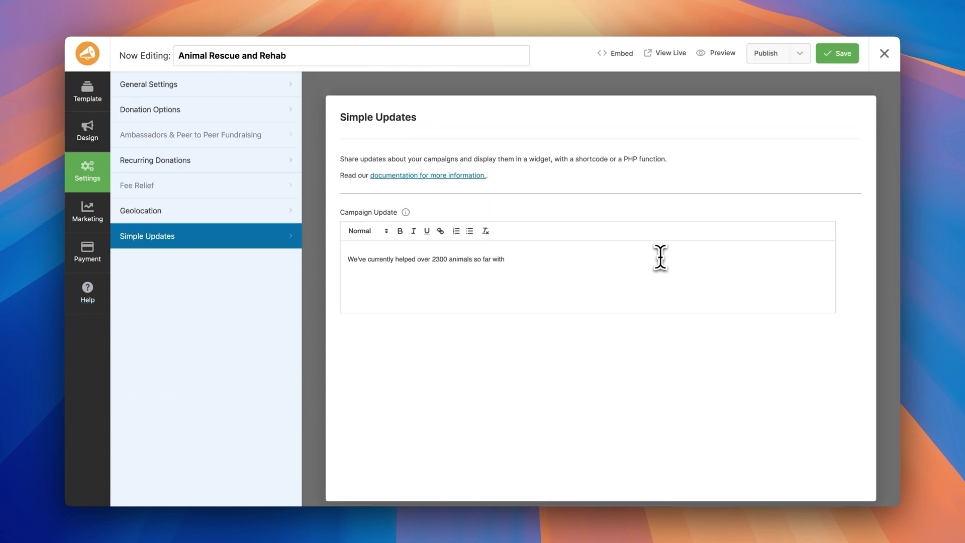